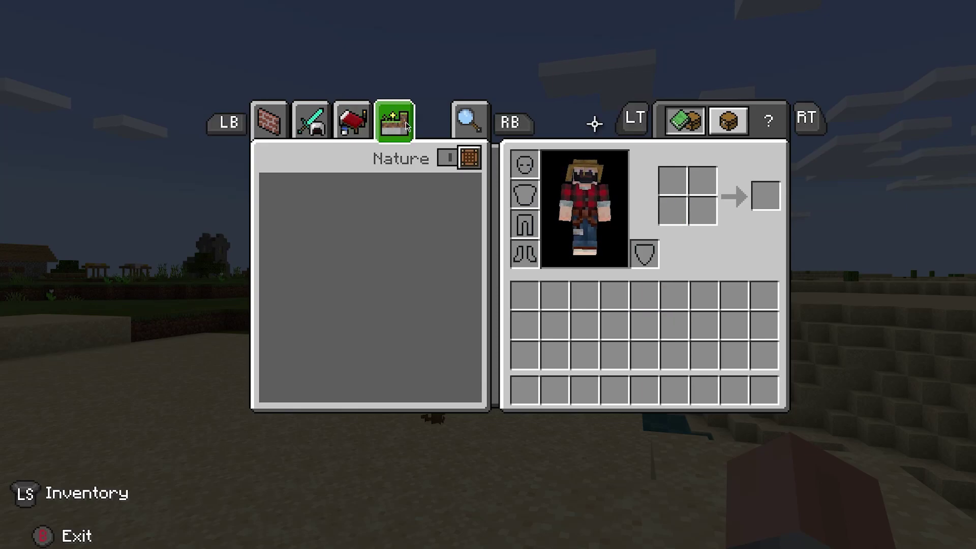
- Download the New Input System.unitypackage attachment from the Patreon New Input System Tutorial post
key(q)
key(q)
key(q)
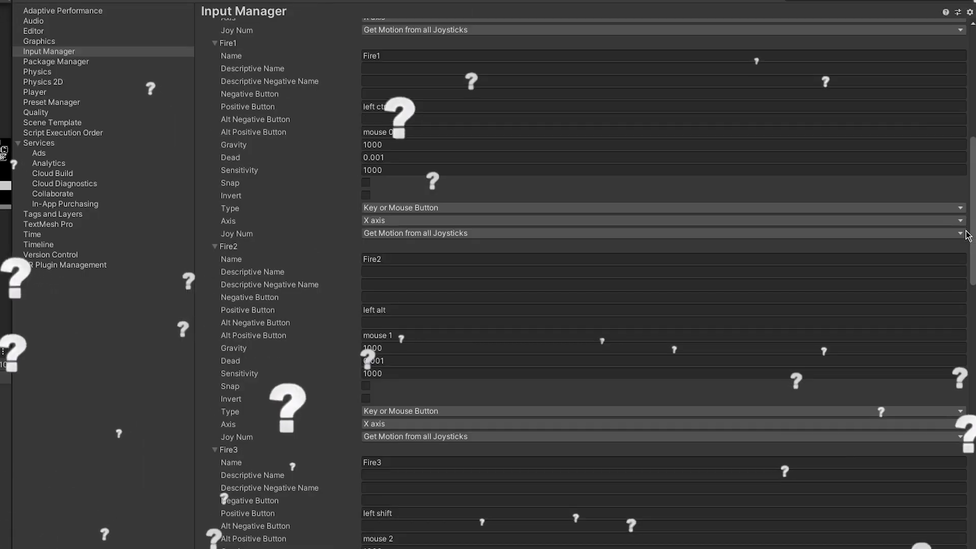
scroll(956, 265, down, 10)
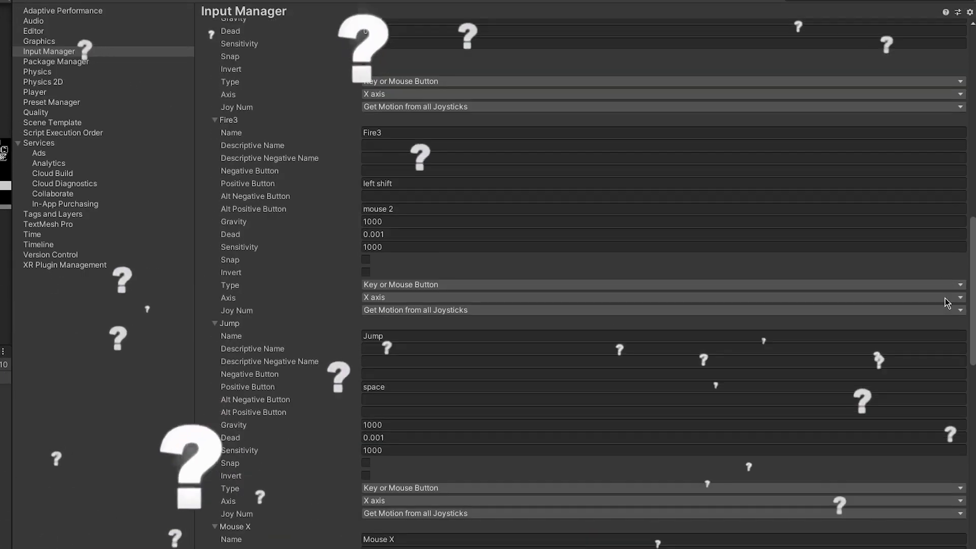
scroll(547, 276, down, 3)
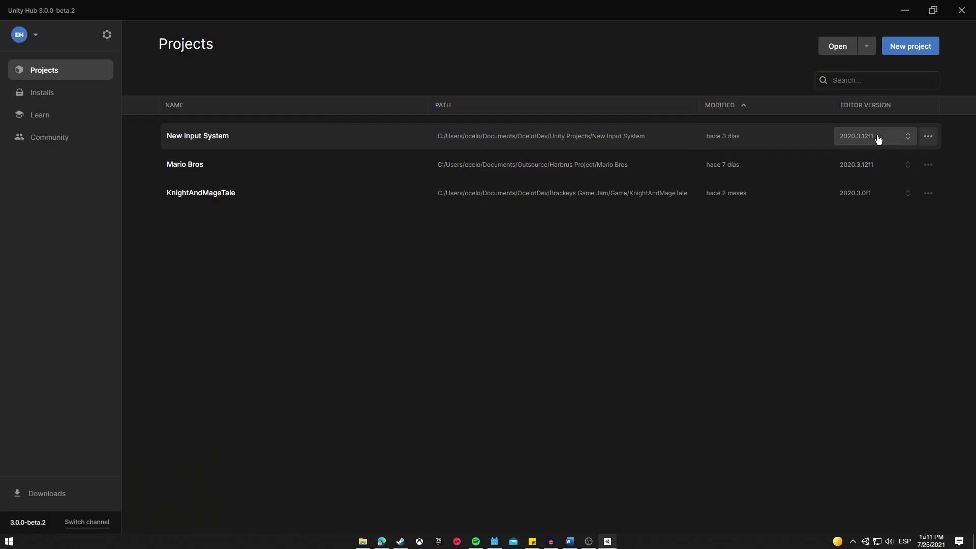
click(862, 135)
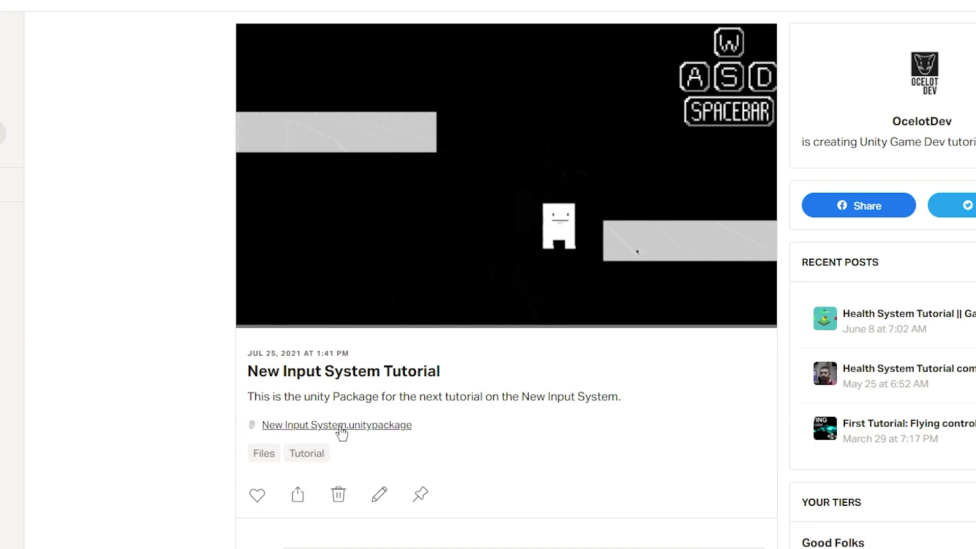
click(340, 428)
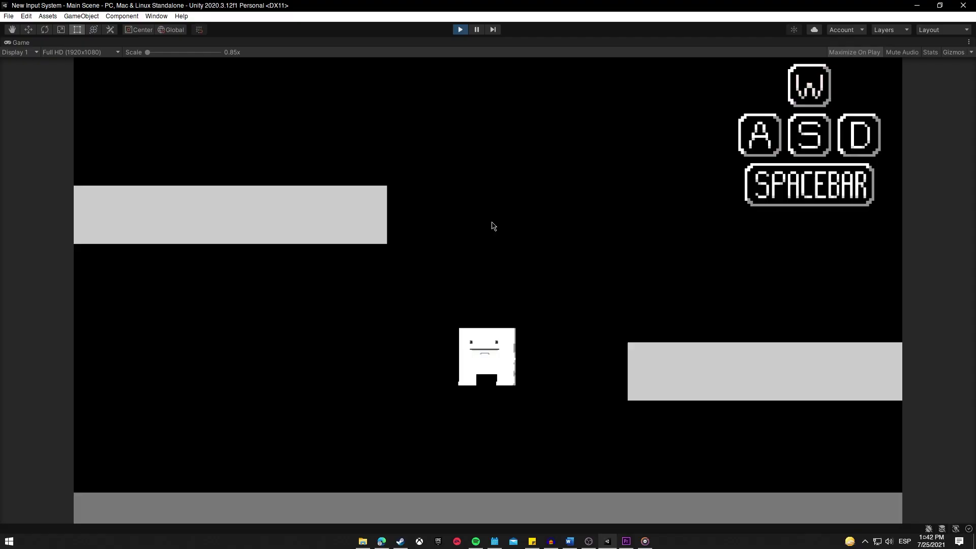
- In play mode, jump with Space several times and move left with A, then stop playing
key(space)
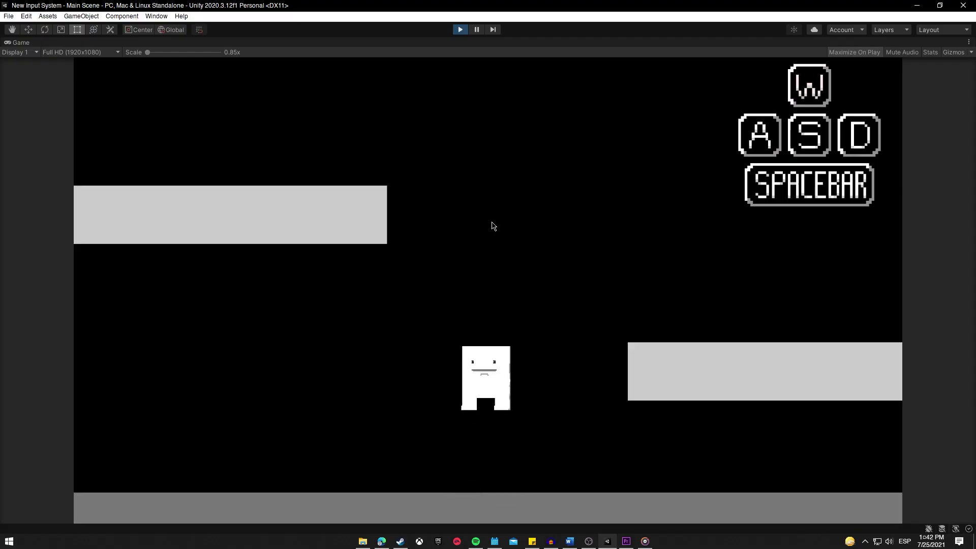
key(space)
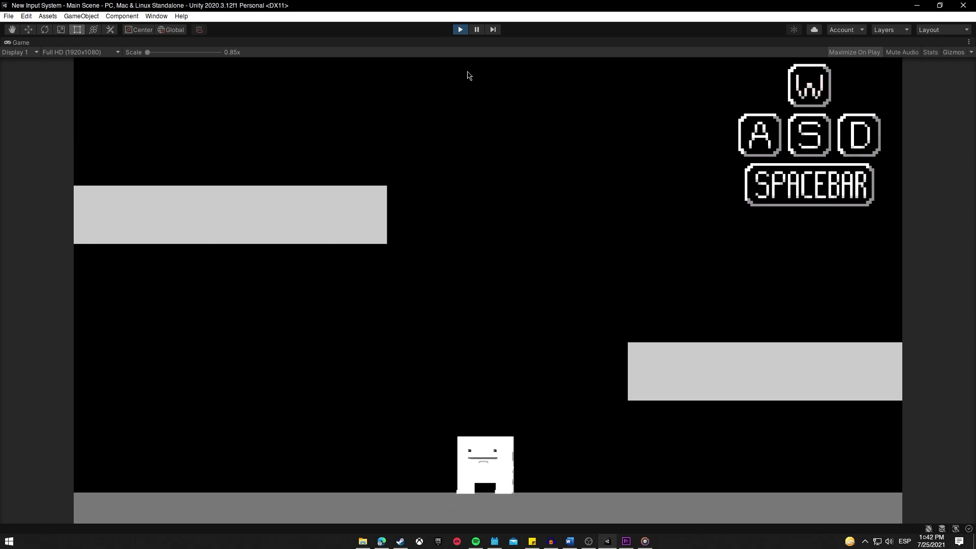
key(space)
key(a)
click(461, 30)
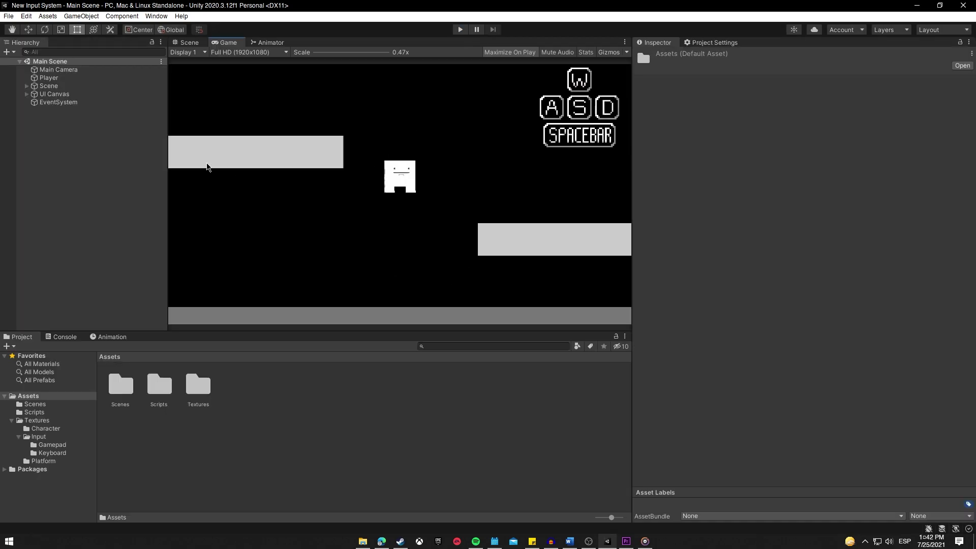
- Expand UI Canvas and select its Keyboard Input and Xbox Input objects
click(26, 94)
click(56, 102)
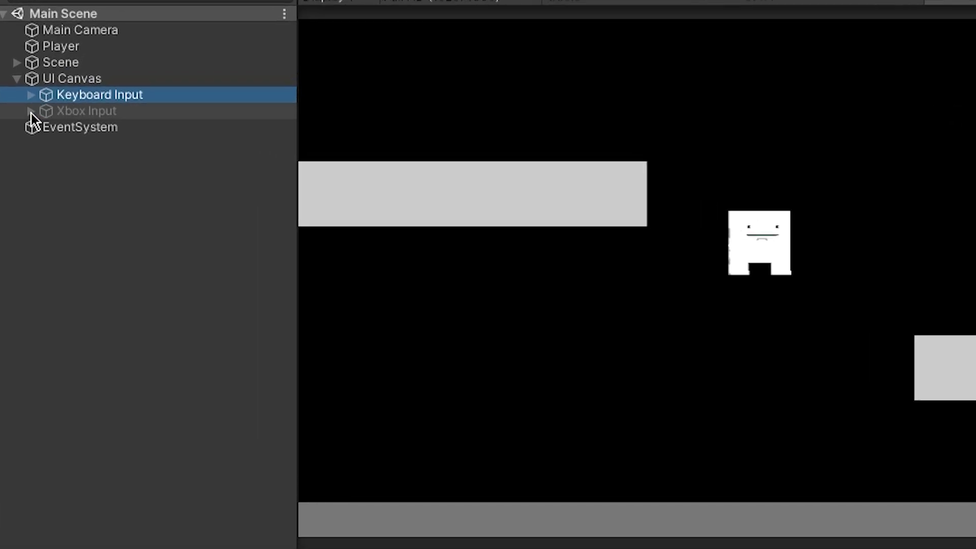
click(31, 114)
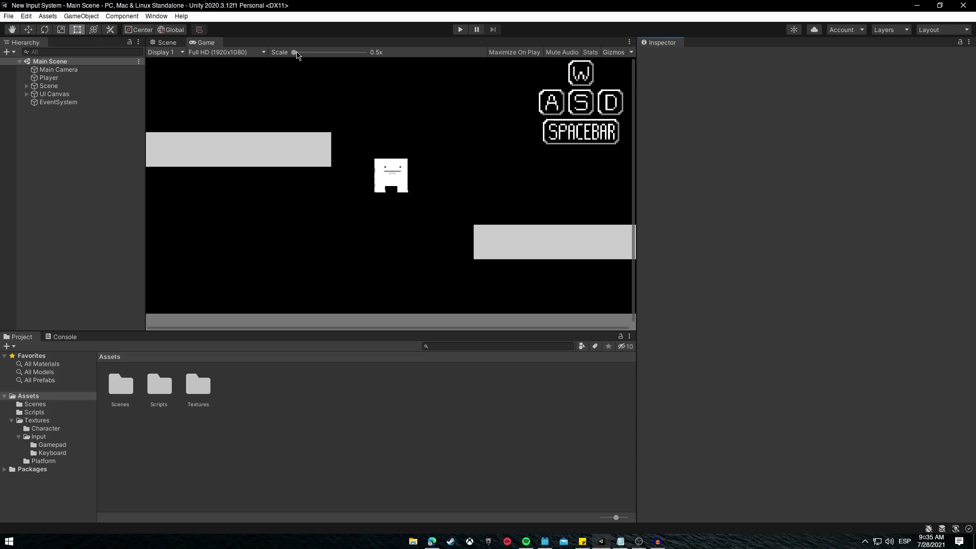
- Open the Package Manager from the Window menu, listing packages from the Unity Registry
click(156, 15)
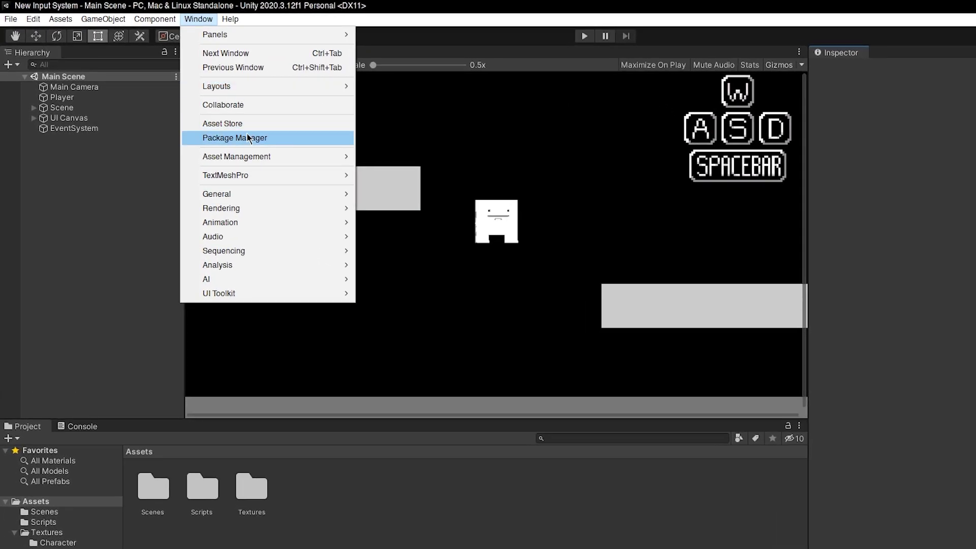
click(246, 139)
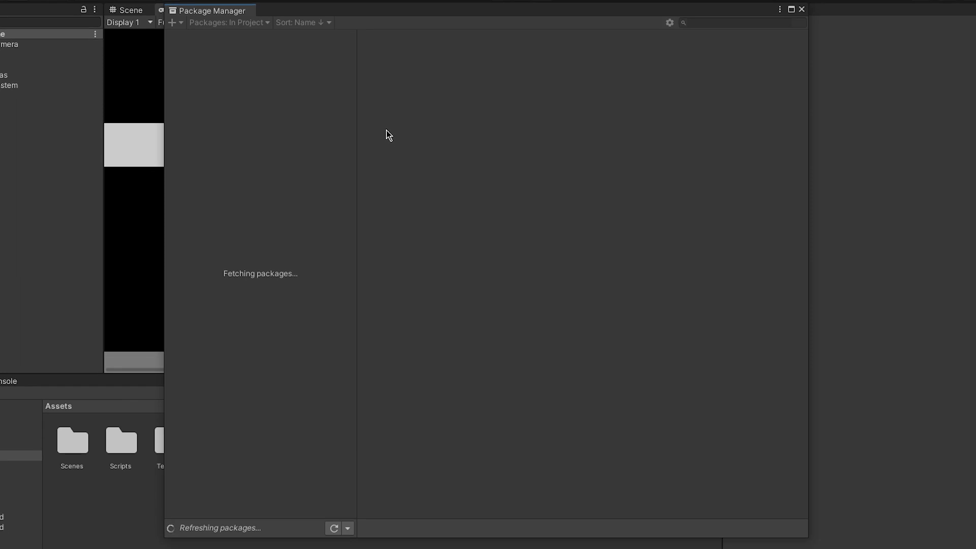
click(225, 23)
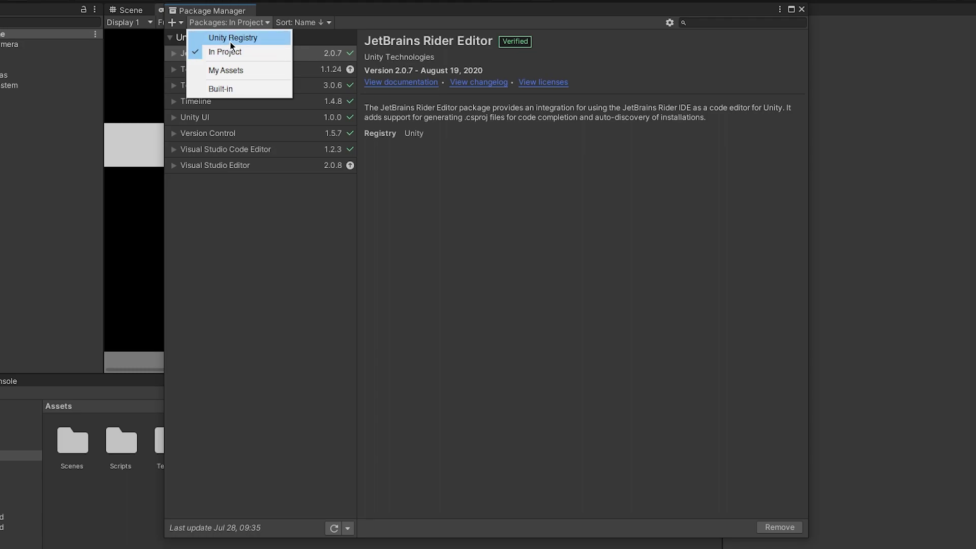
click(232, 41)
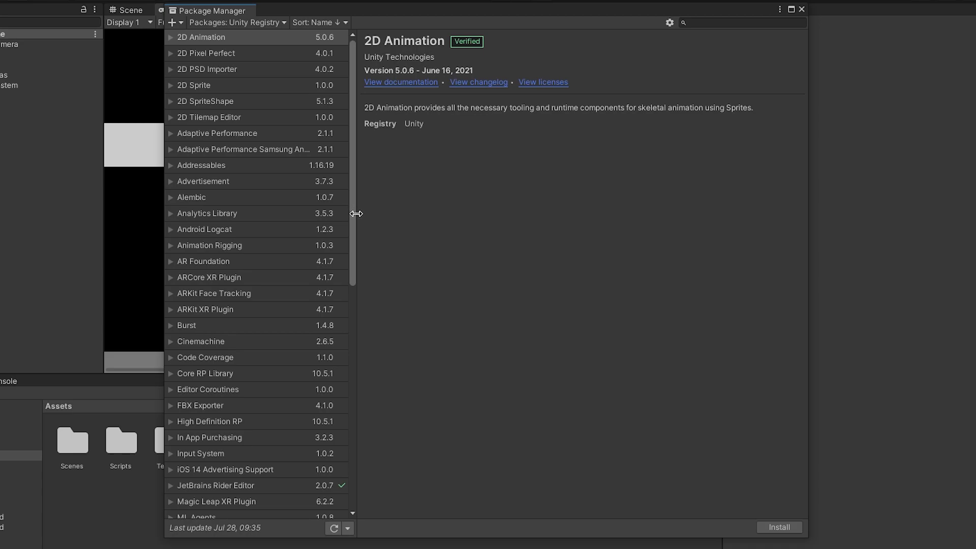
- Install the Input System package and accept enabling the new input backends with a restart
scroll(350, 226, down, 4)
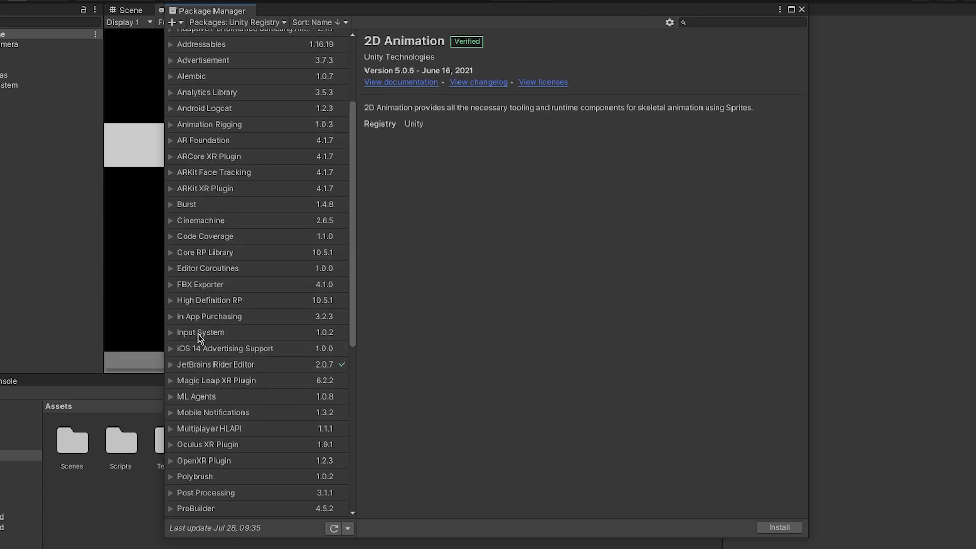
click(203, 333)
click(786, 528)
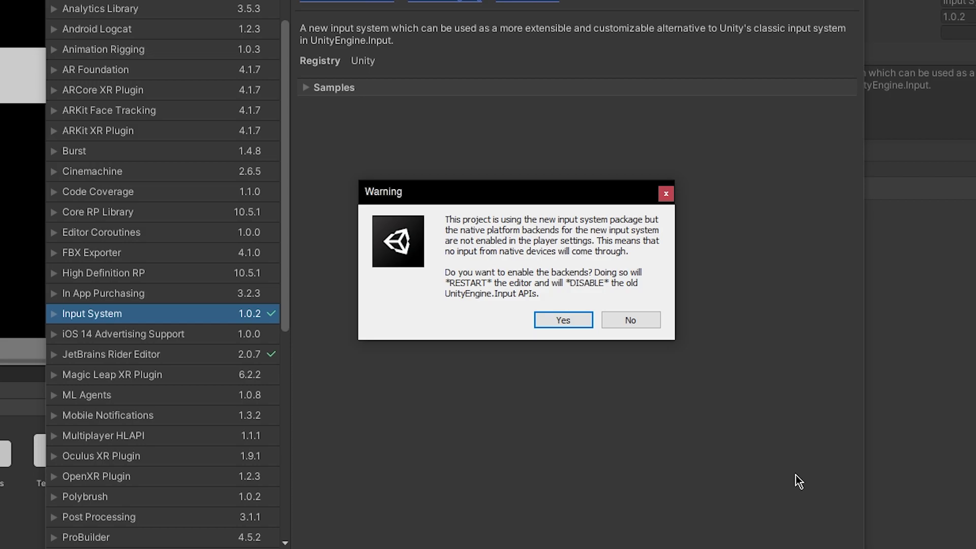
click(575, 320)
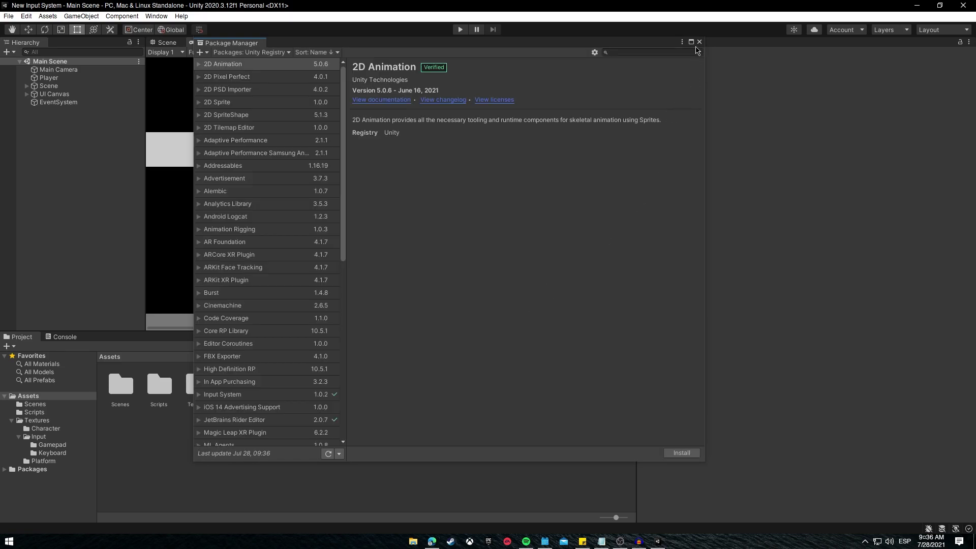
- Close the Package Manager and dock Edit > Project Settings beside the Inspector
click(700, 41)
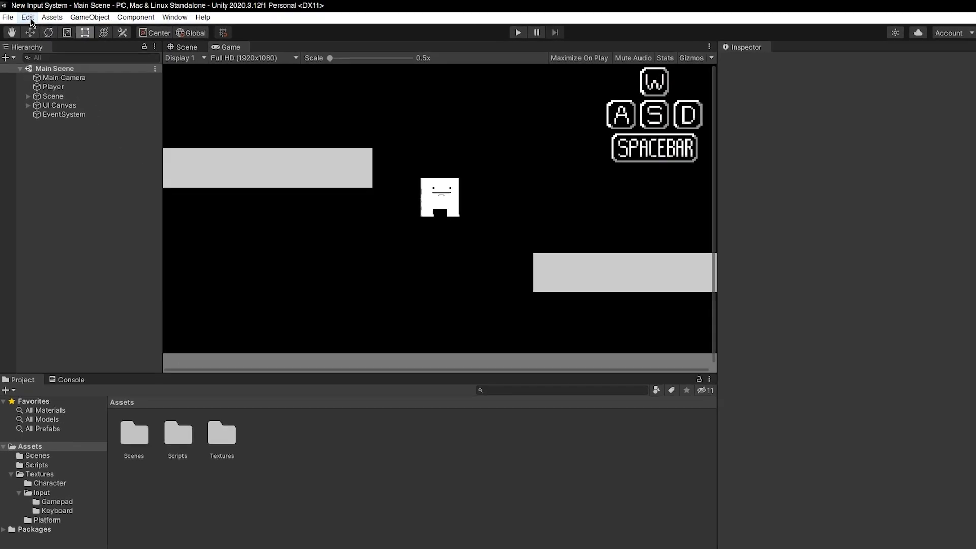
click(26, 15)
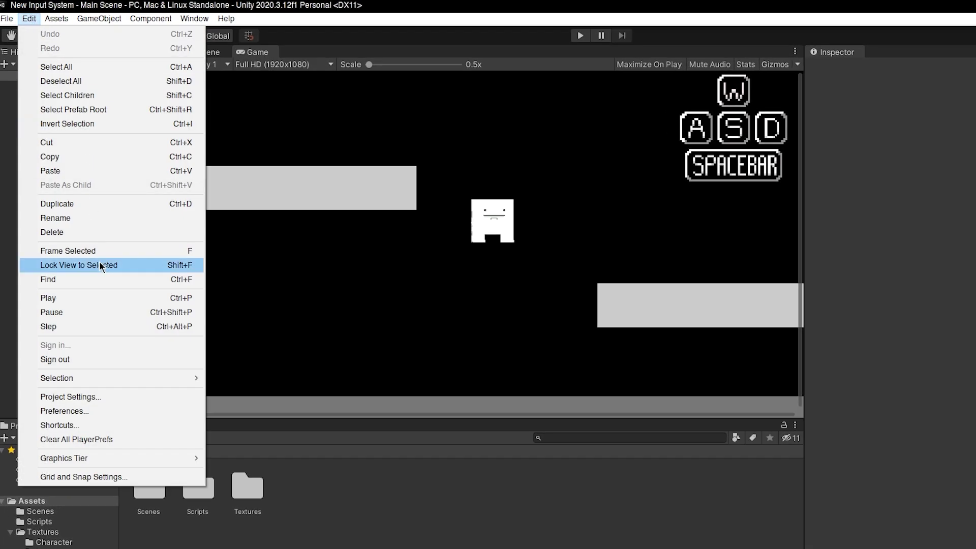
click(105, 398)
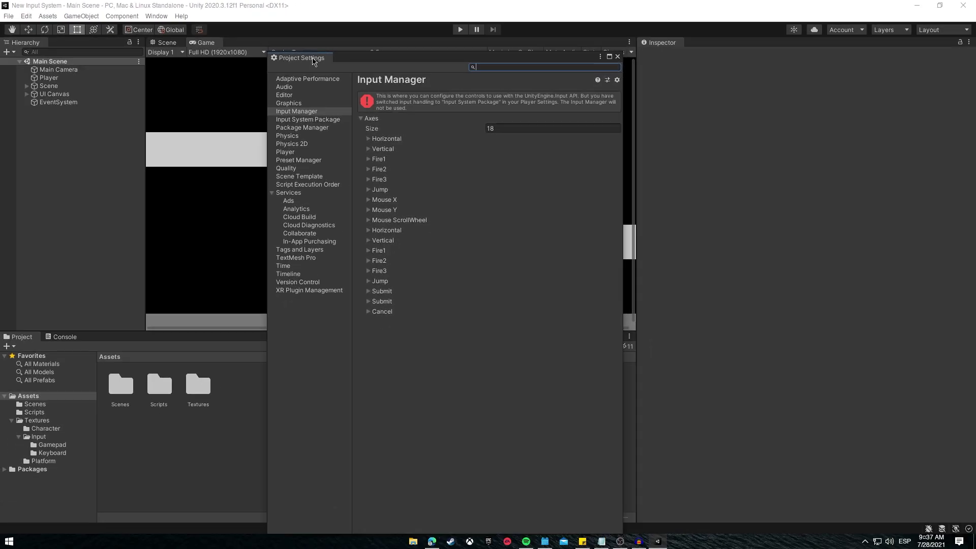
drag(729, 47, 729, 47)
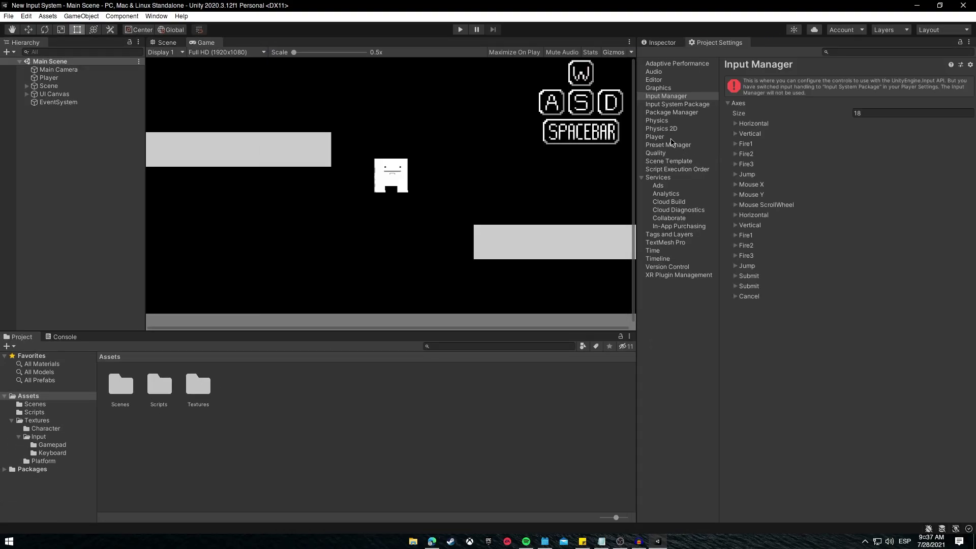
- Show the Player settings page, scrolled down to Active Input Handling set to Input System Package (New)
click(676, 138)
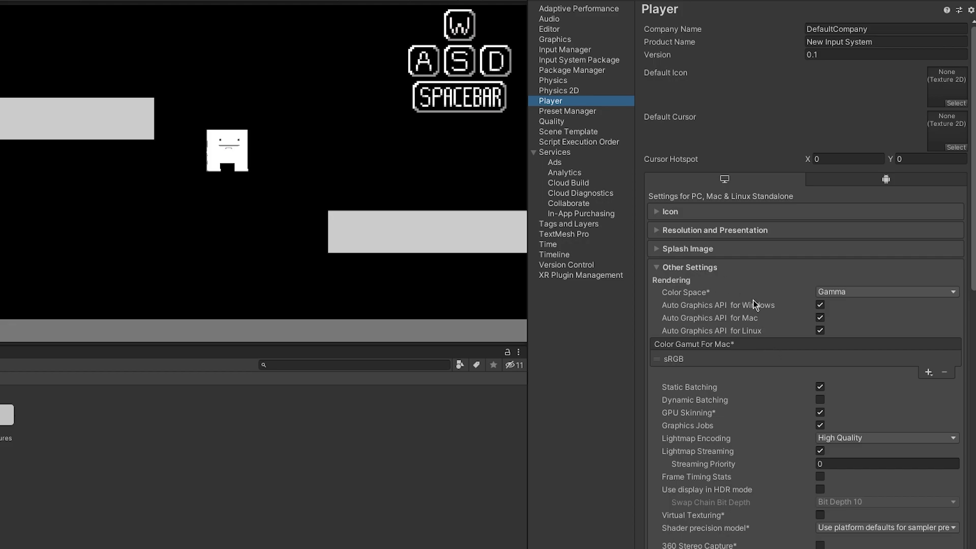
scroll(772, 400, down, 2)
scroll(773, 399, down, 10)
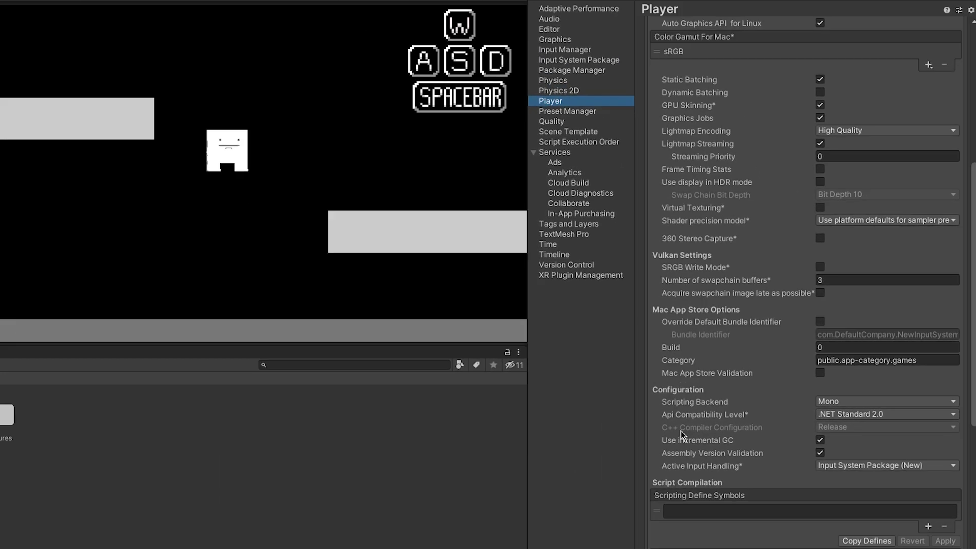
- Create the settings asset from the Input System Package page and select the new InputSystem asset
click(606, 61)
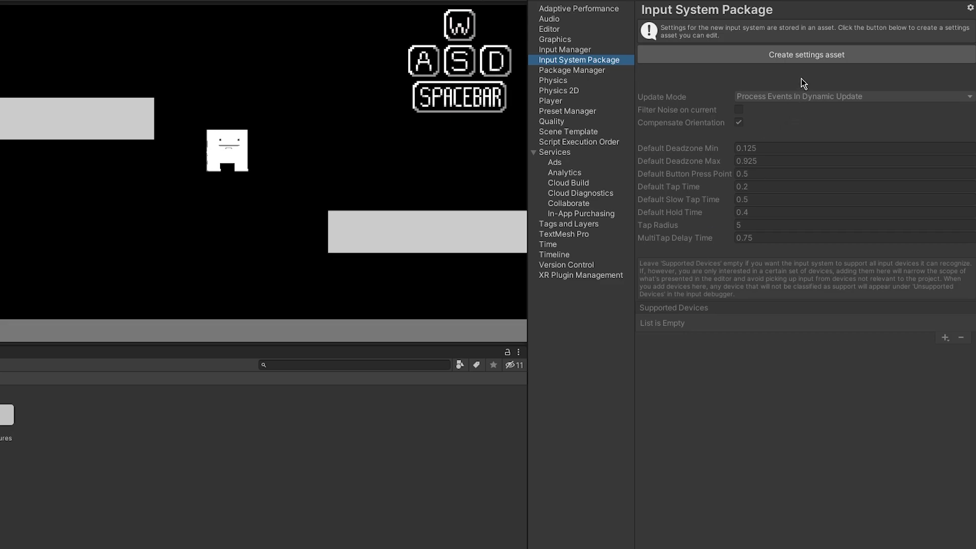
click(801, 57)
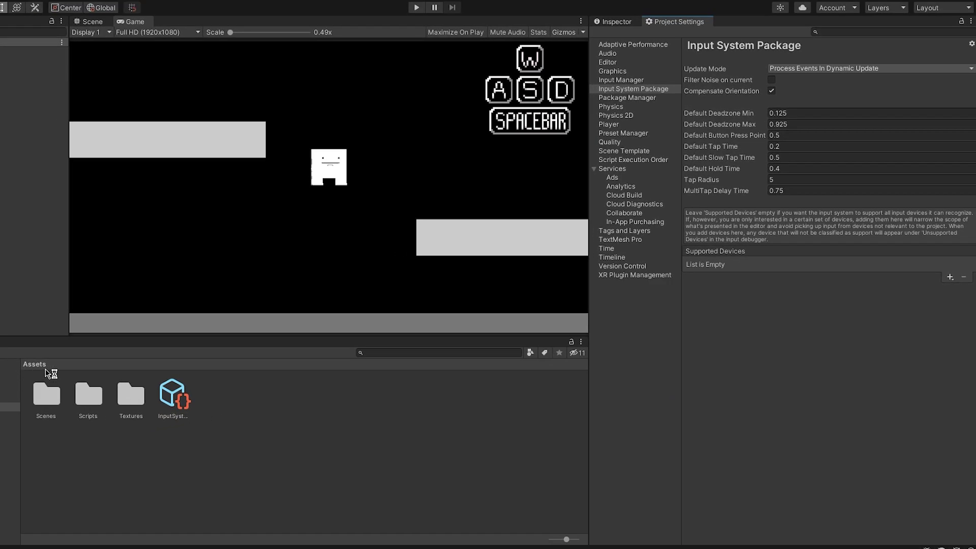
click(175, 399)
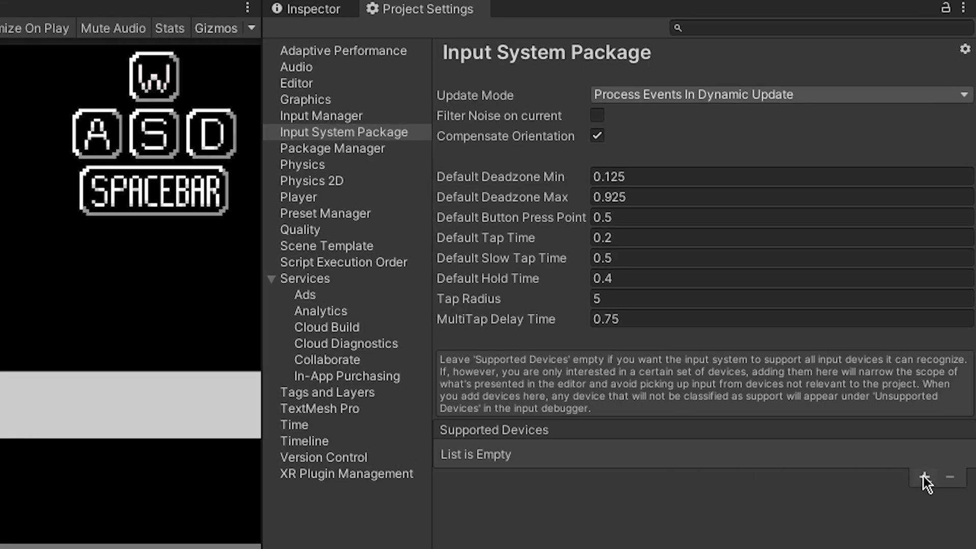
- Add Gamepad and Keyboard to the Input System's Supported Devices list
click(925, 478)
click(755, 545)
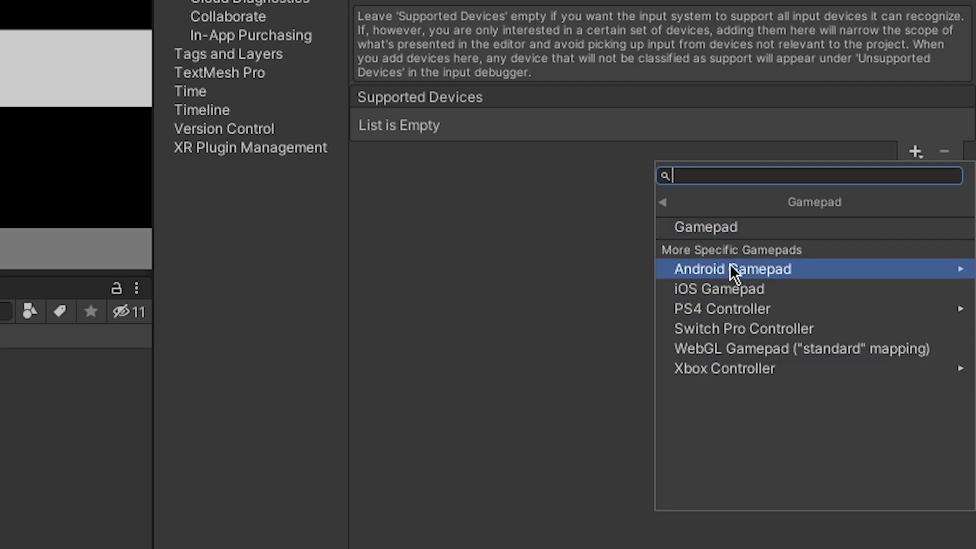
click(731, 231)
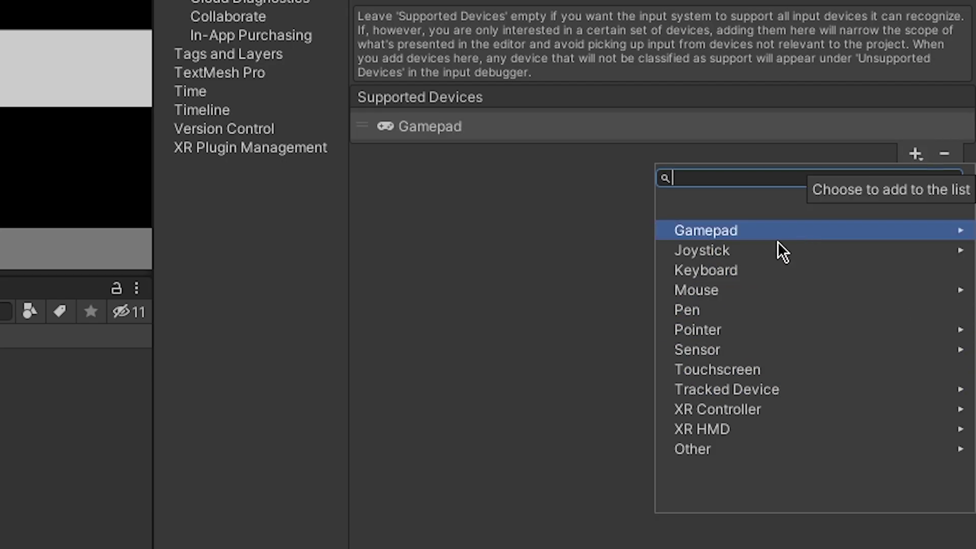
click(752, 272)
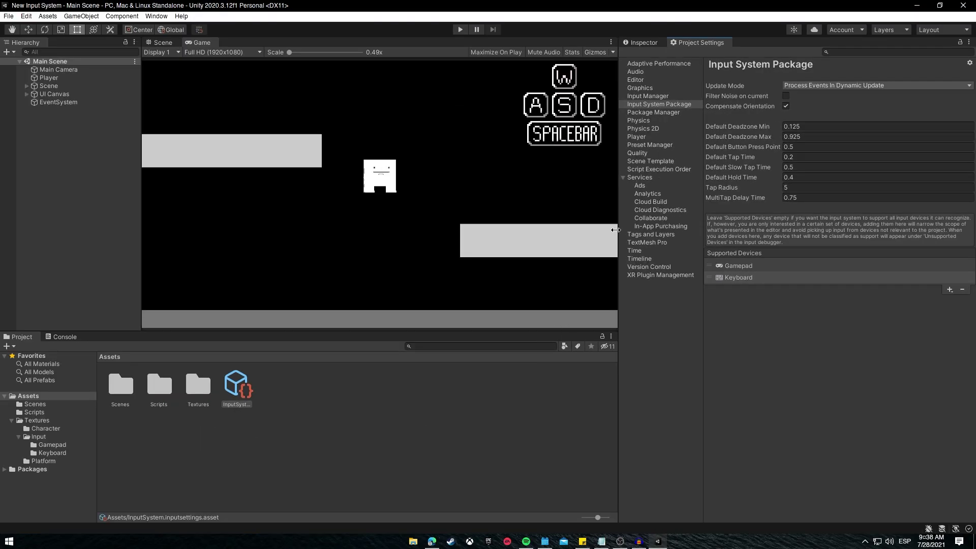
click(644, 43)
click(534, 378)
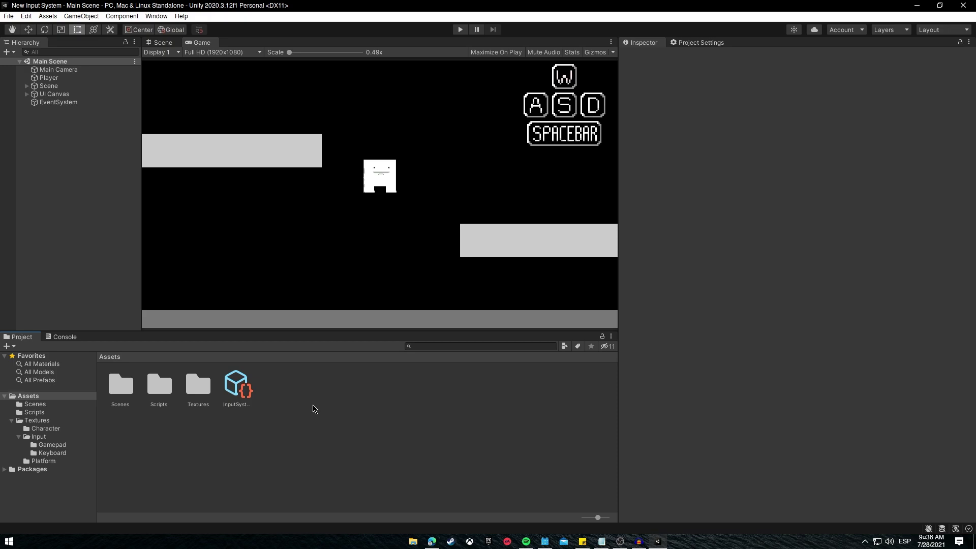
right_click(315, 409)
- Create an Input Actions asset named 'Action Controller' in Assets and open it with Edit asset
mouse_move(366, 140)
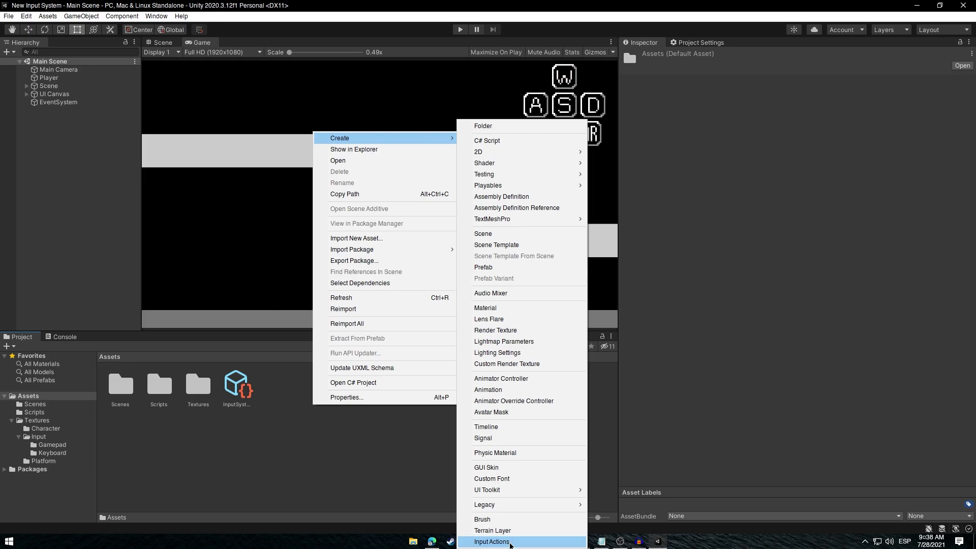
click(510, 542)
key(Caps_Lock)
text(Action)
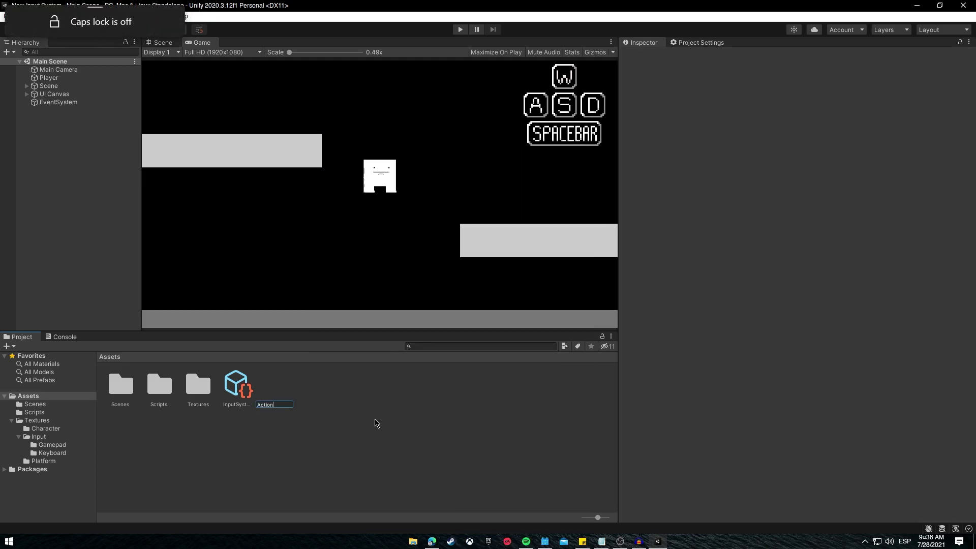
text( Controller)
key(Return)
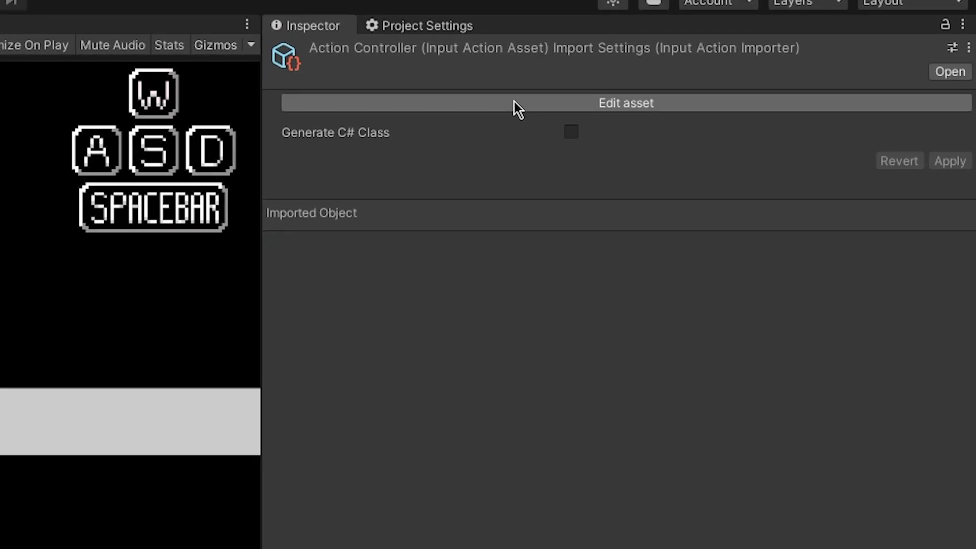
click(745, 82)
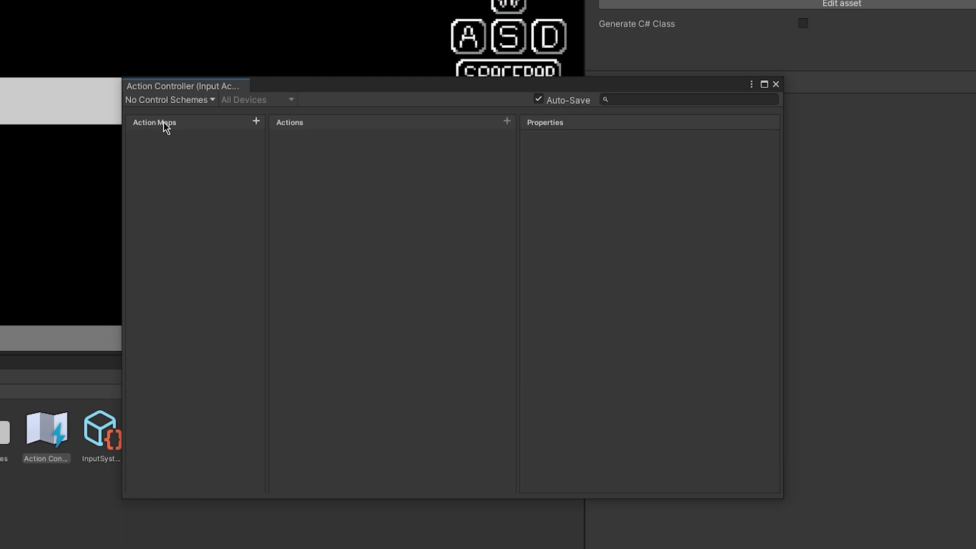
- Add a 'Gamepad' control scheme using the Gamepad device marked Optional, and save it
click(186, 101)
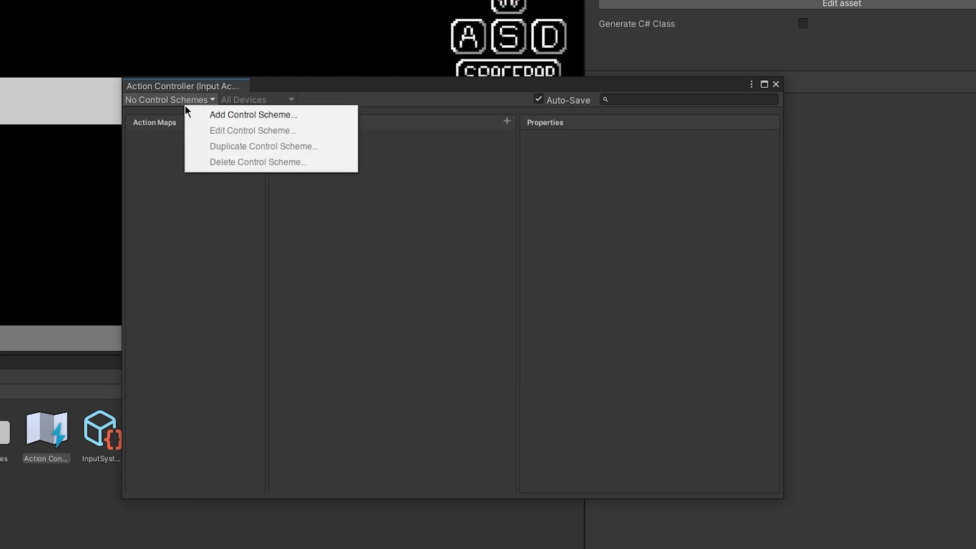
click(231, 111)
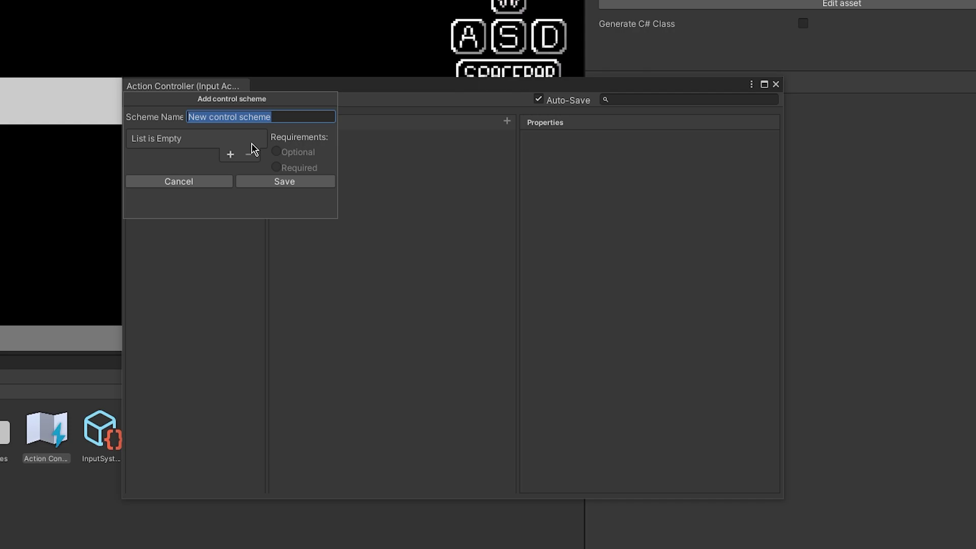
text(Gamepad)
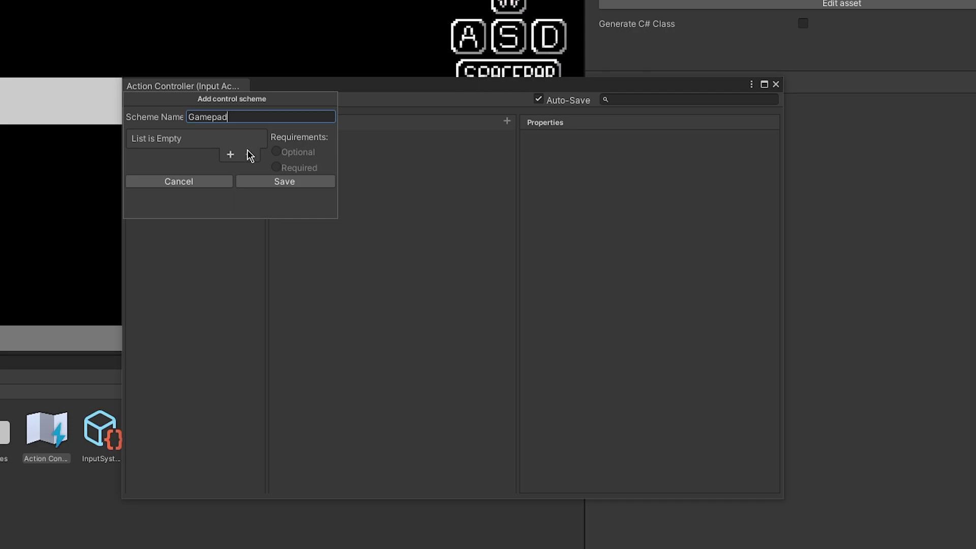
click(228, 156)
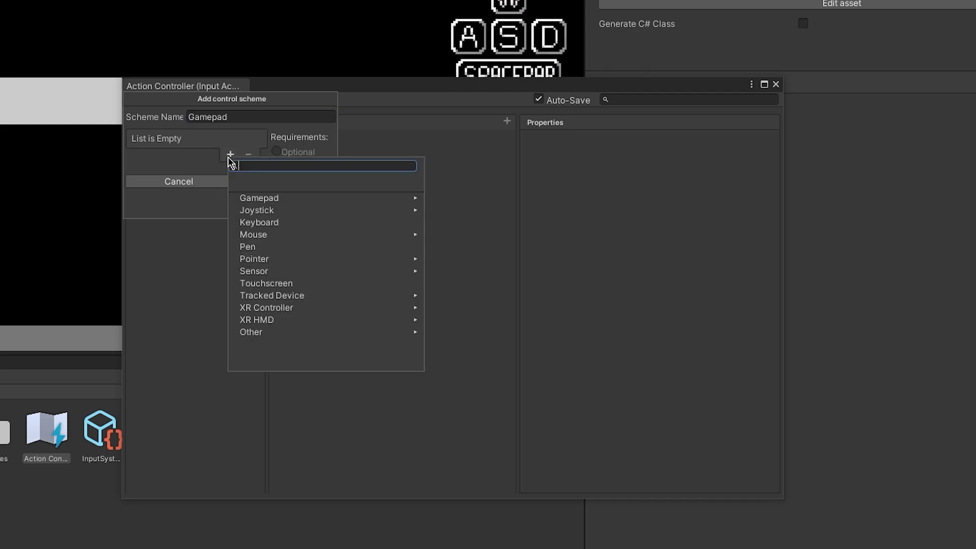
click(273, 197)
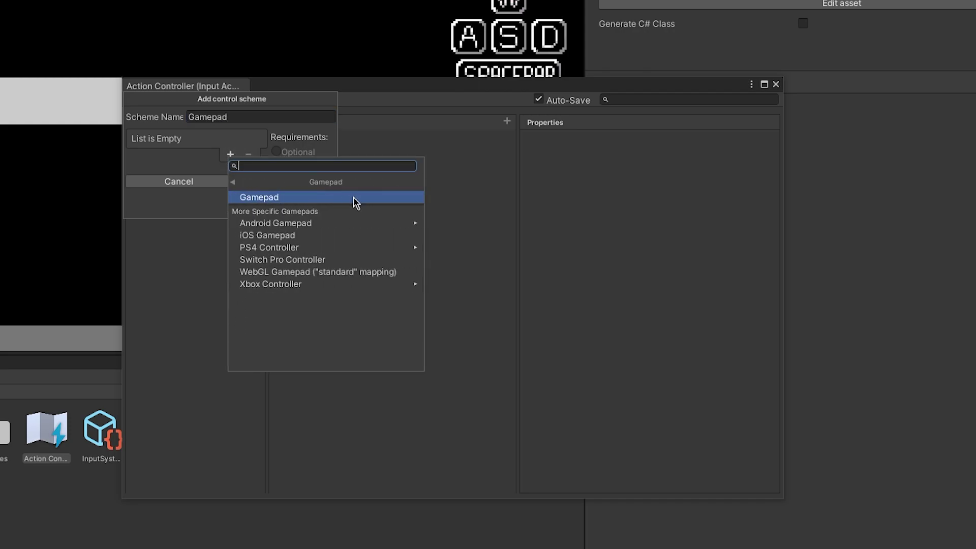
click(353, 197)
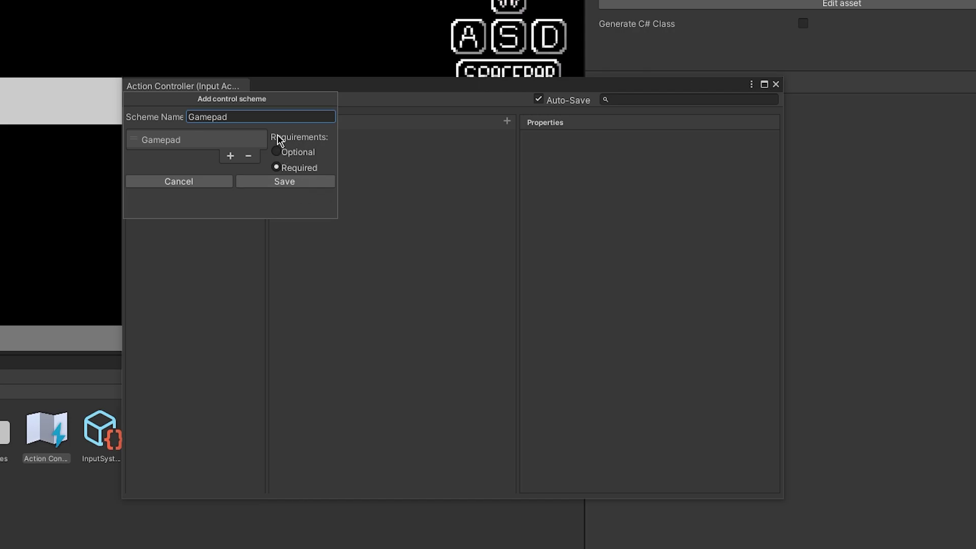
click(278, 152)
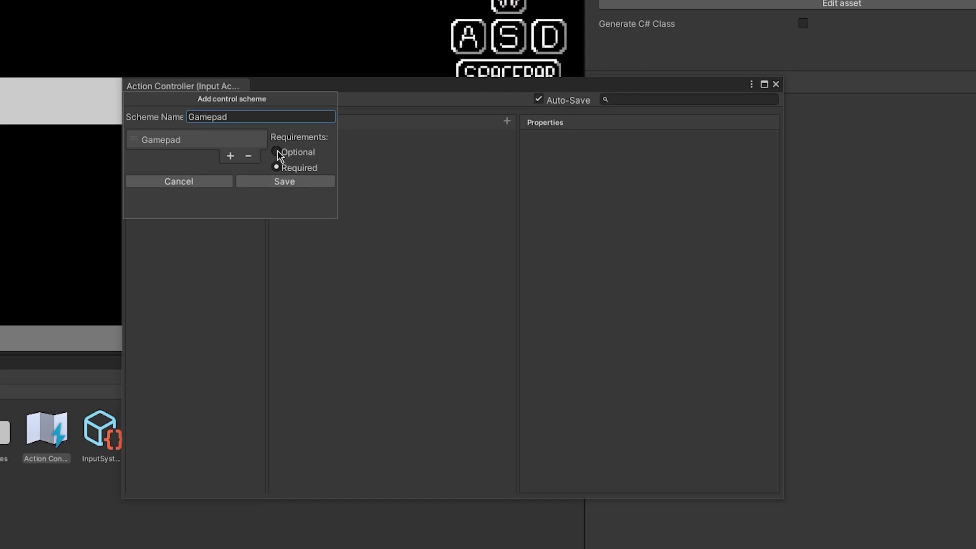
click(278, 183)
click(182, 103)
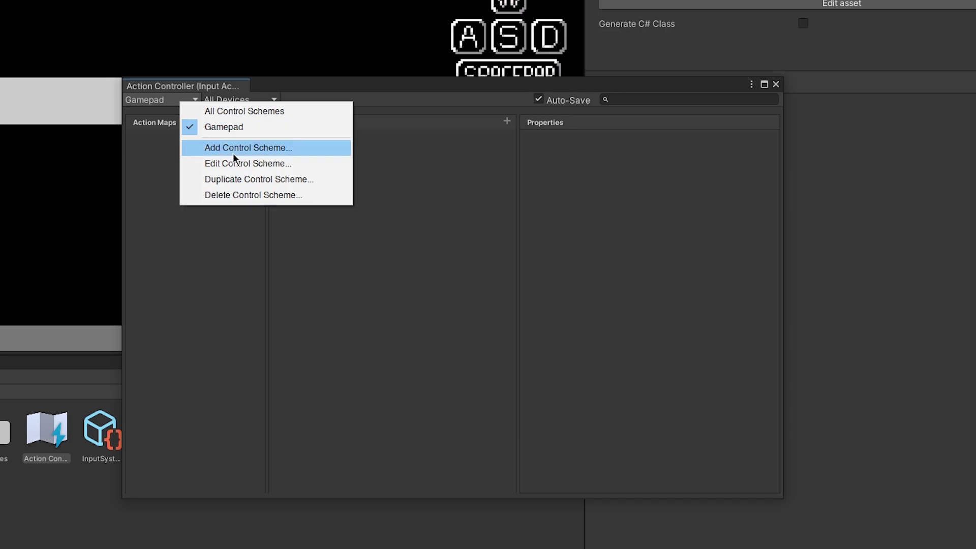
- Add a 'Keyboard' control scheme with the Keyboard device marked Optional, save it, and keep it active
click(233, 153)
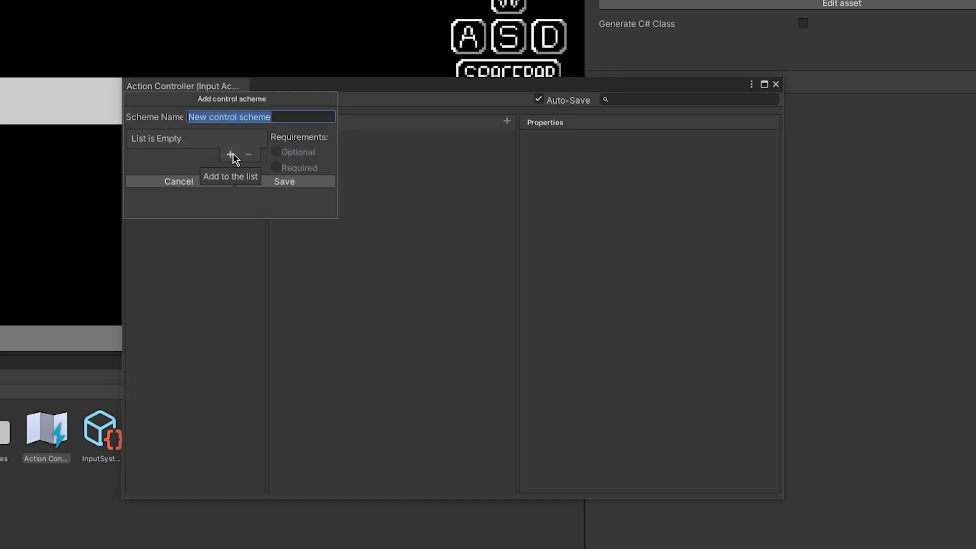
text(Keyboard)
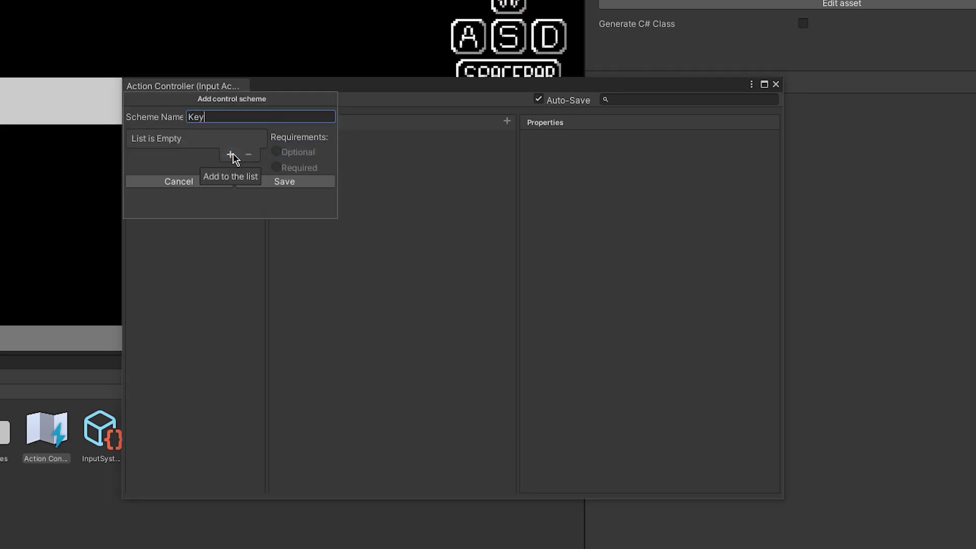
click(230, 154)
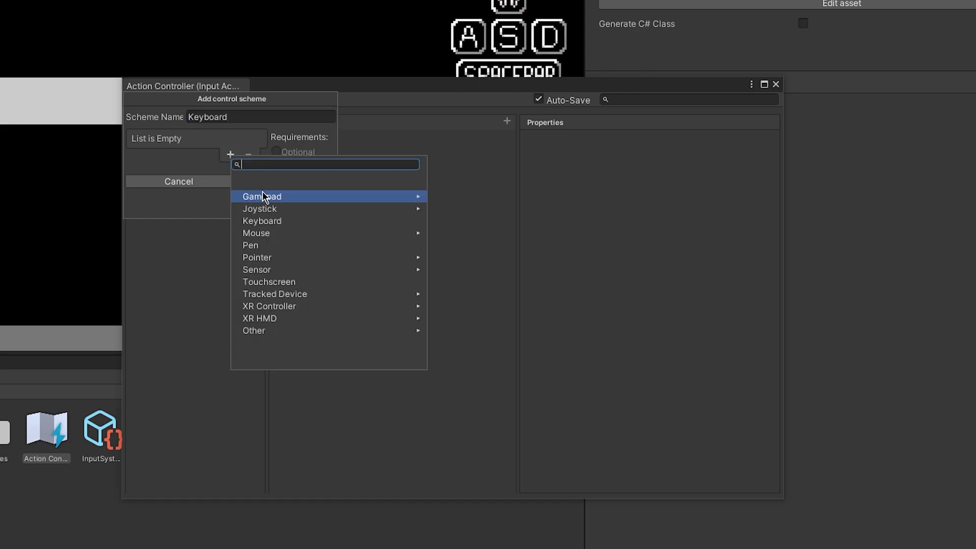
click(266, 221)
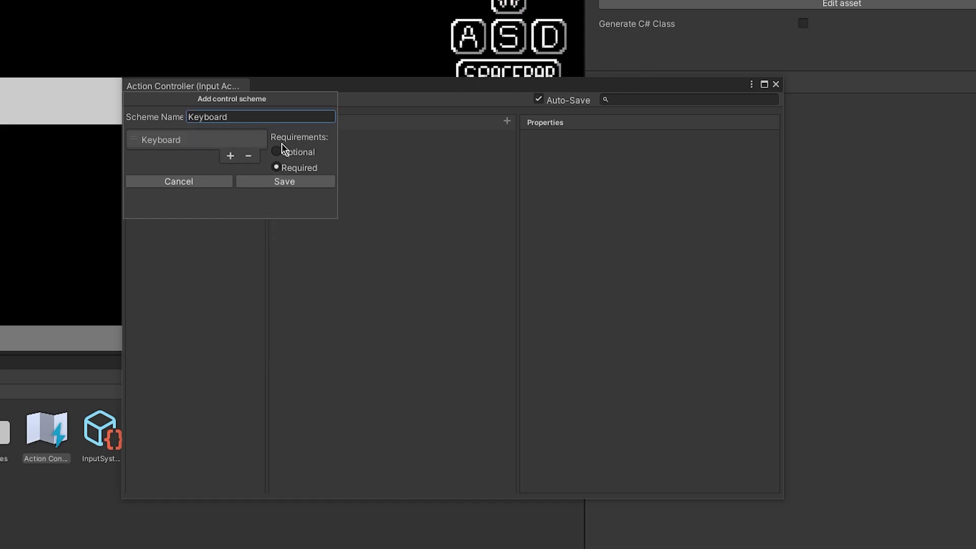
click(278, 153)
click(293, 182)
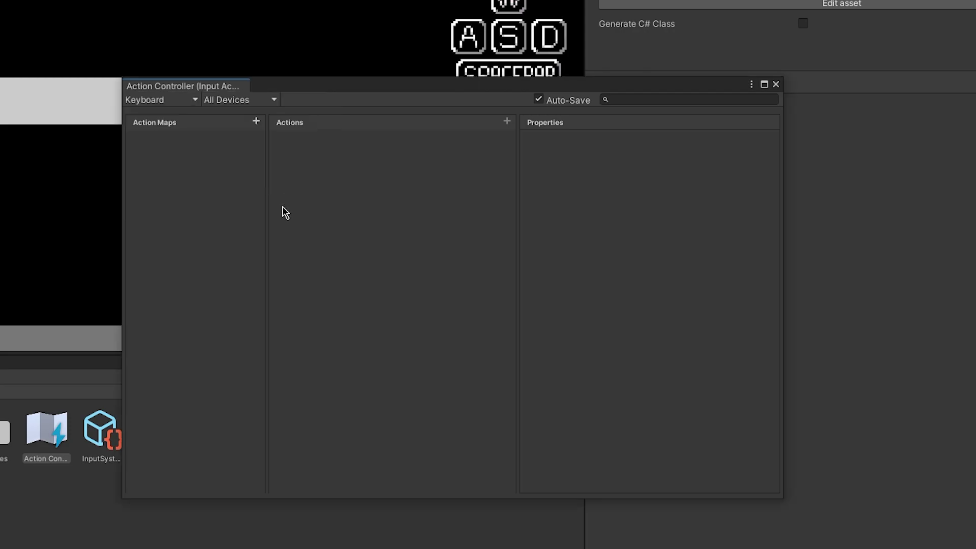
click(182, 100)
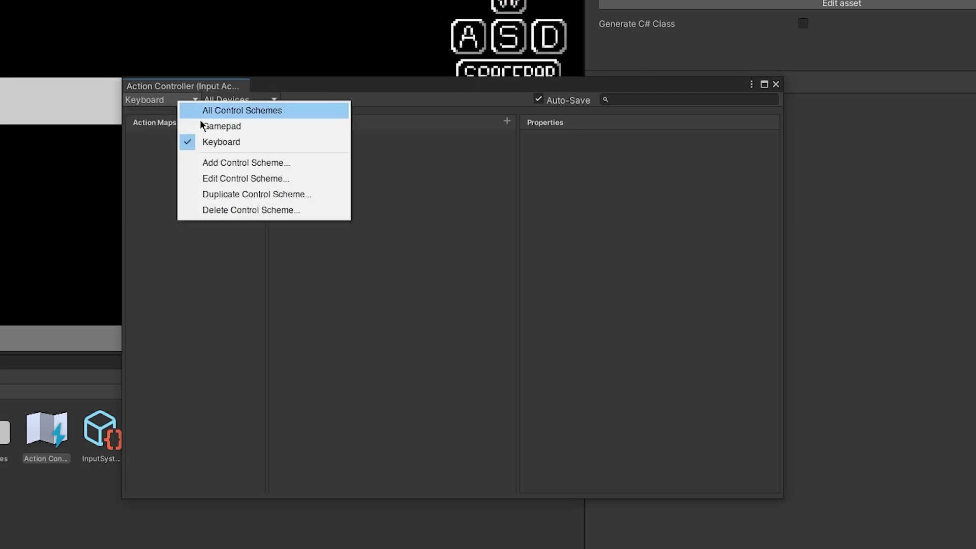
click(157, 151)
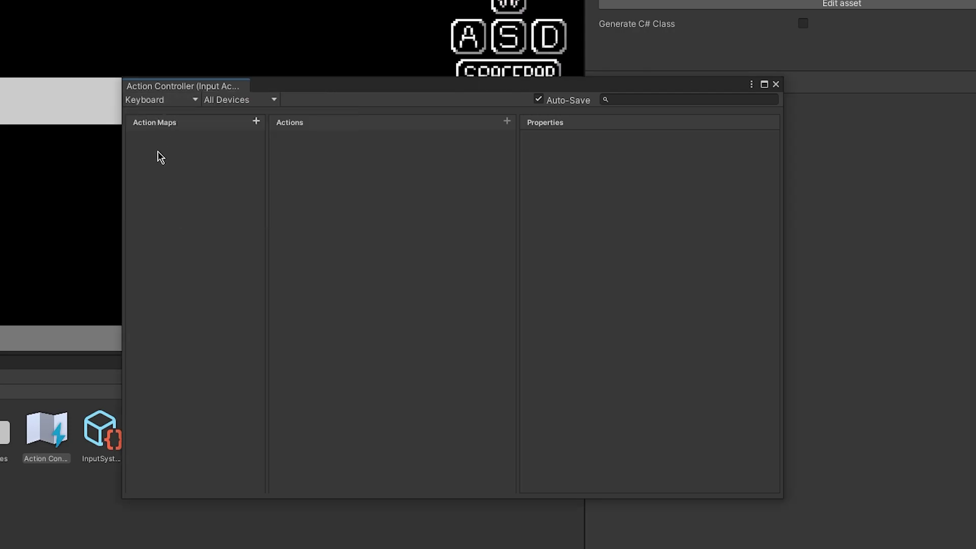
- Add a new action map named 'Controller'
click(256, 121)
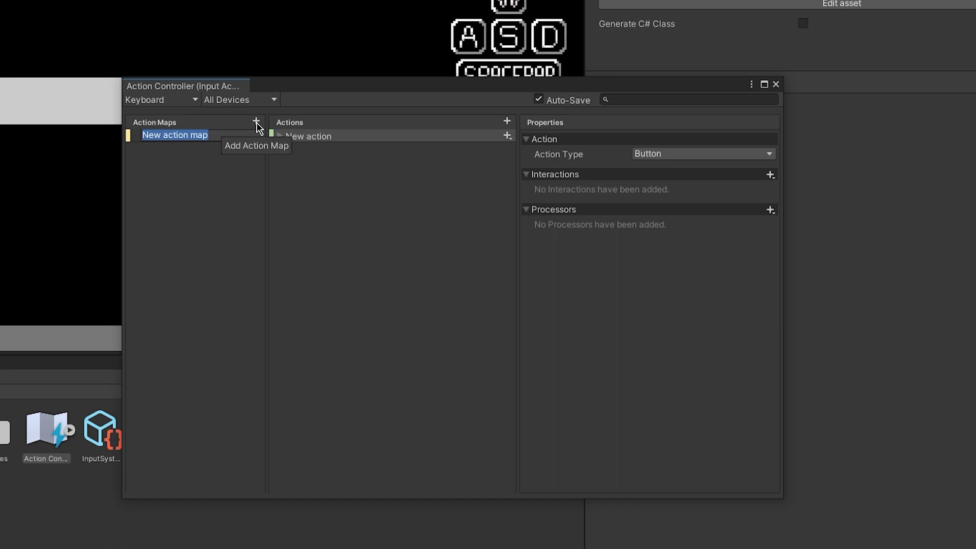
text(Controller)
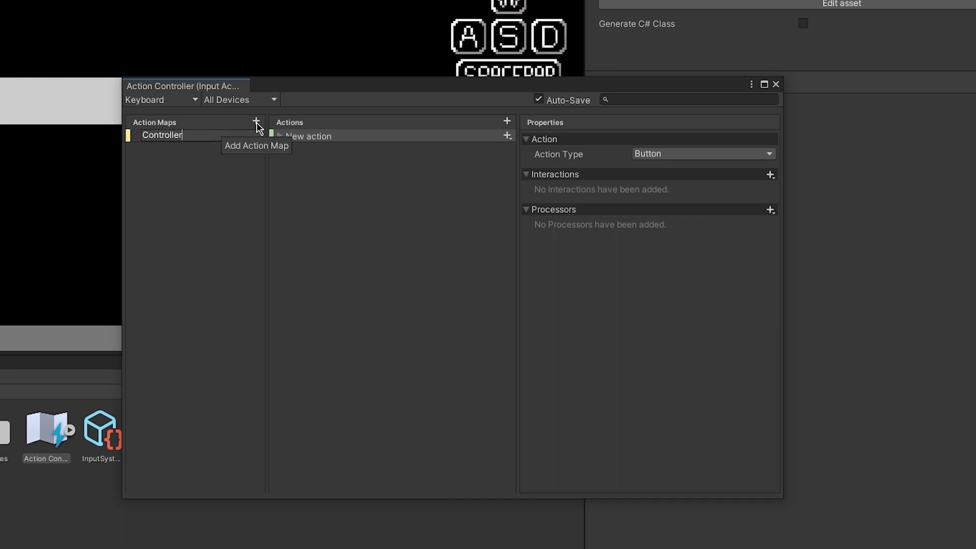
key(Return)
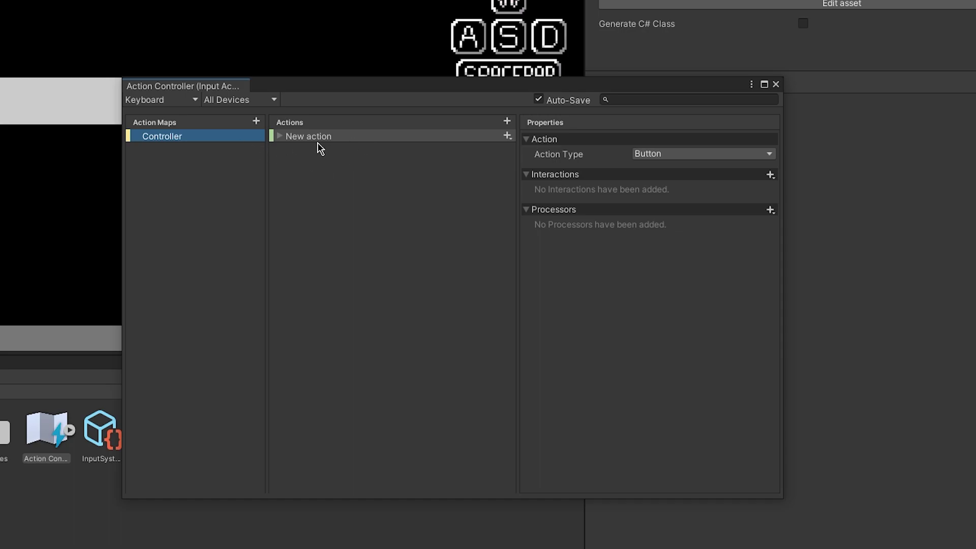
- Rename the map's new action to 'Jumping' and select its empty binding
click(280, 136)
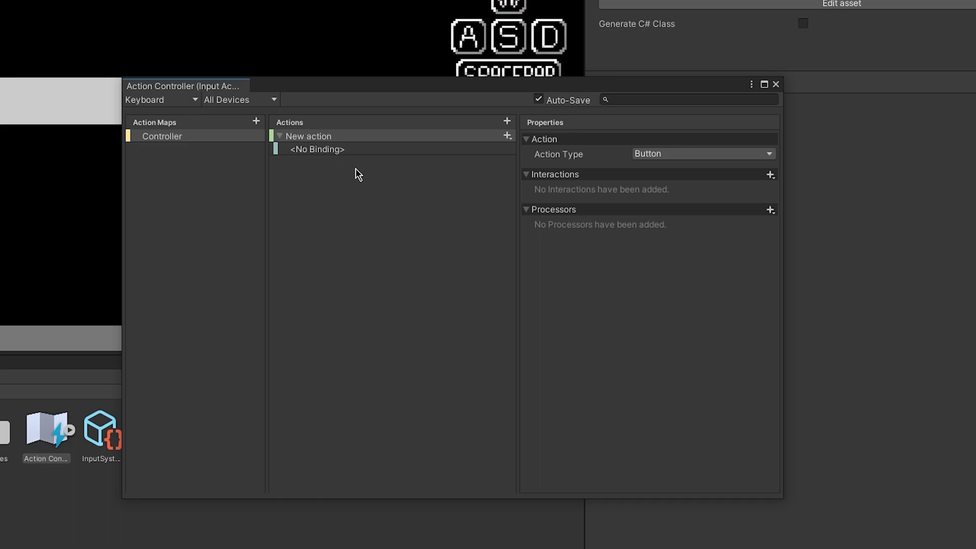
double_click(320, 136)
text(Jumping)
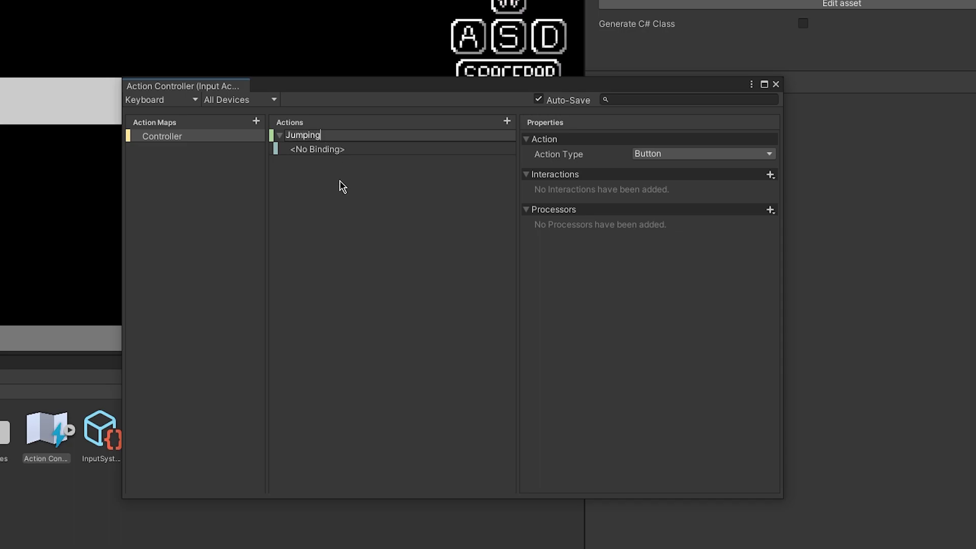
key(Return)
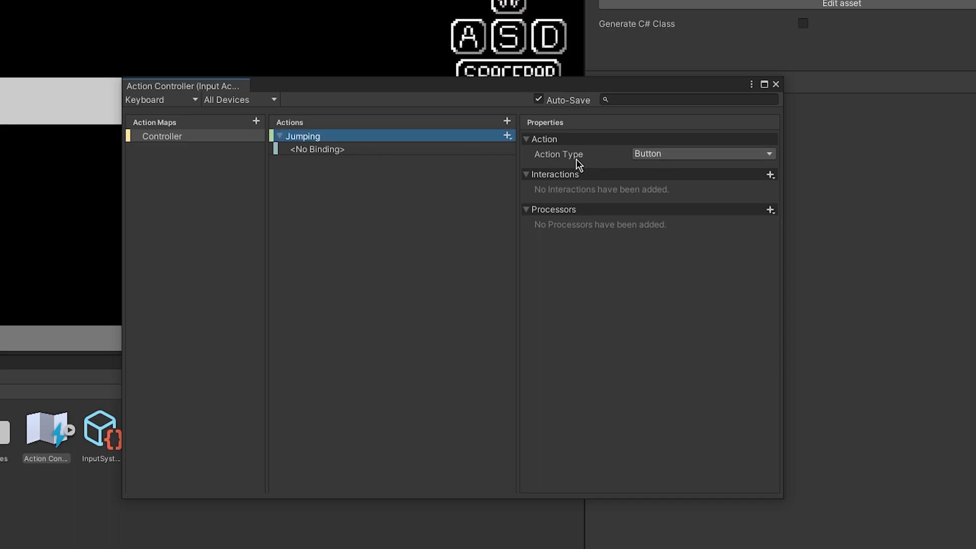
click(333, 149)
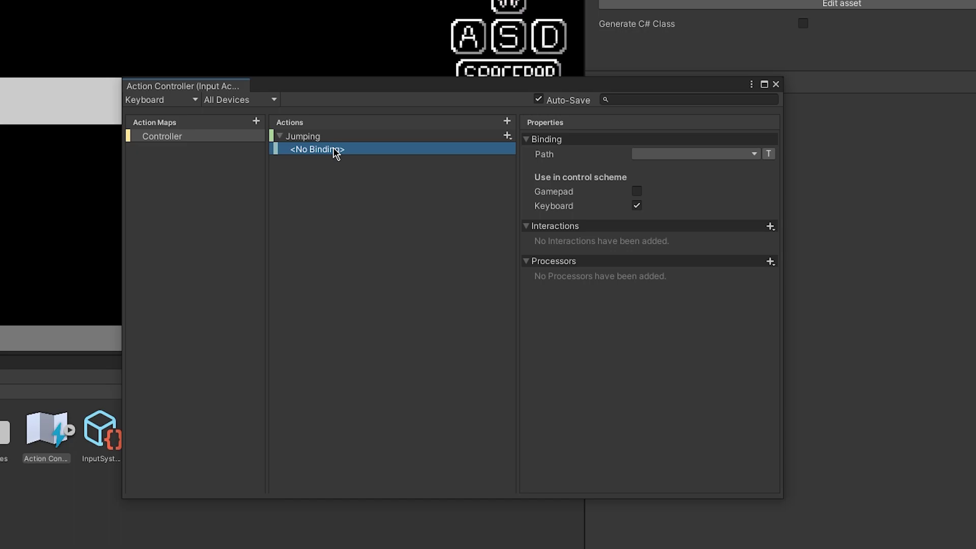
- Set the Jumping binding's path to Space [Keyboard] by listening for the Space key
click(670, 156)
click(663, 220)
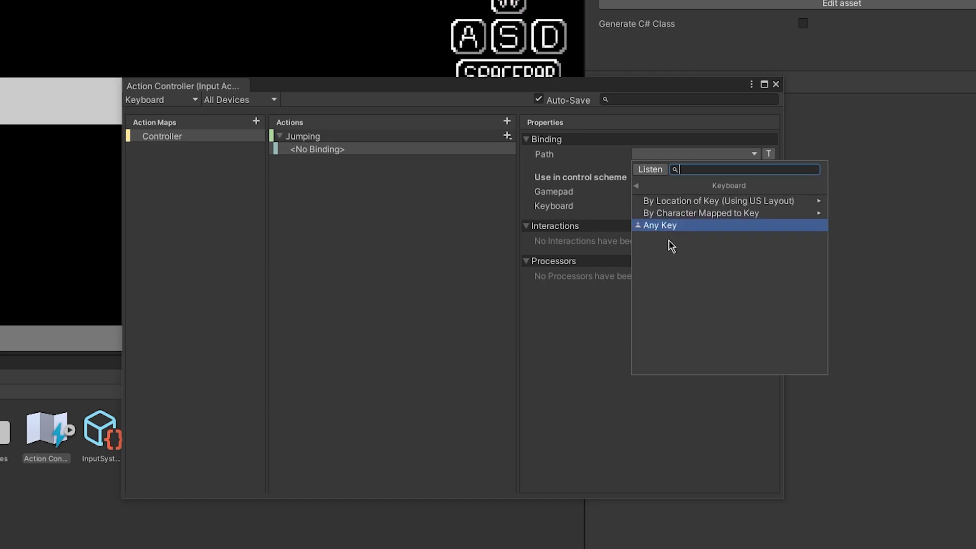
click(652, 171)
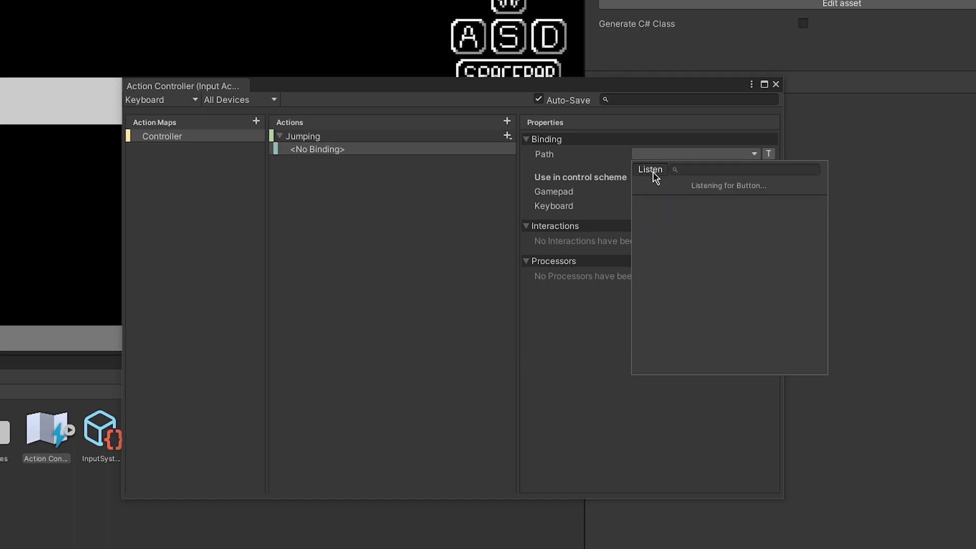
key(space)
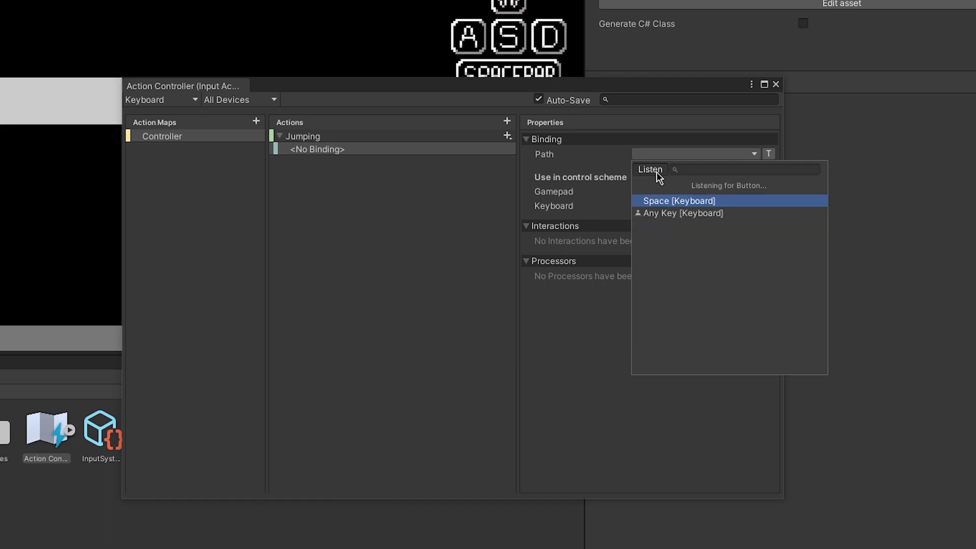
click(656, 171)
click(651, 170)
key(space)
click(692, 203)
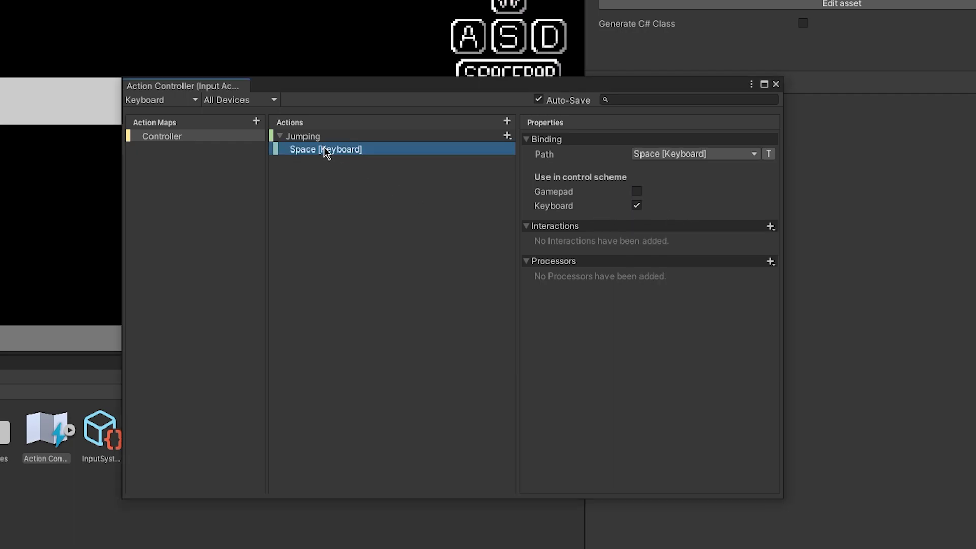